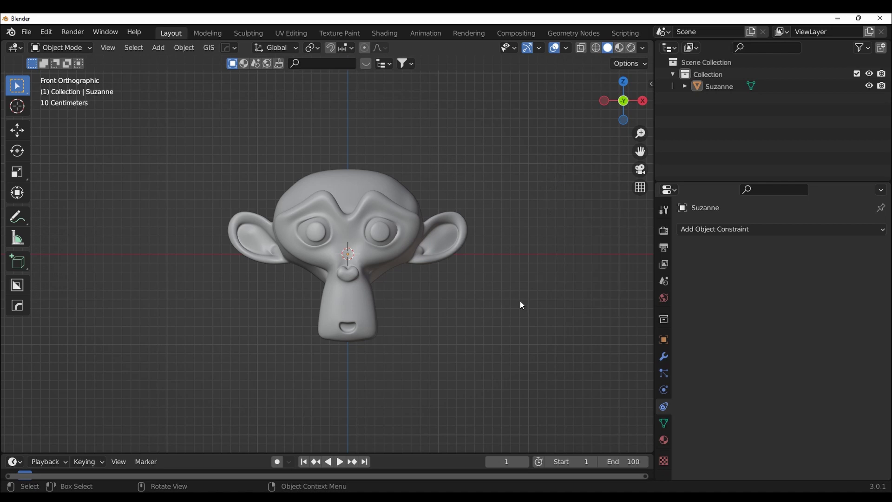
# Zoom the viewport in and out on the Suzanne scene
pyautogui.scroll(-2, 514, 314)
pyautogui.scroll(-1, 514, 314)
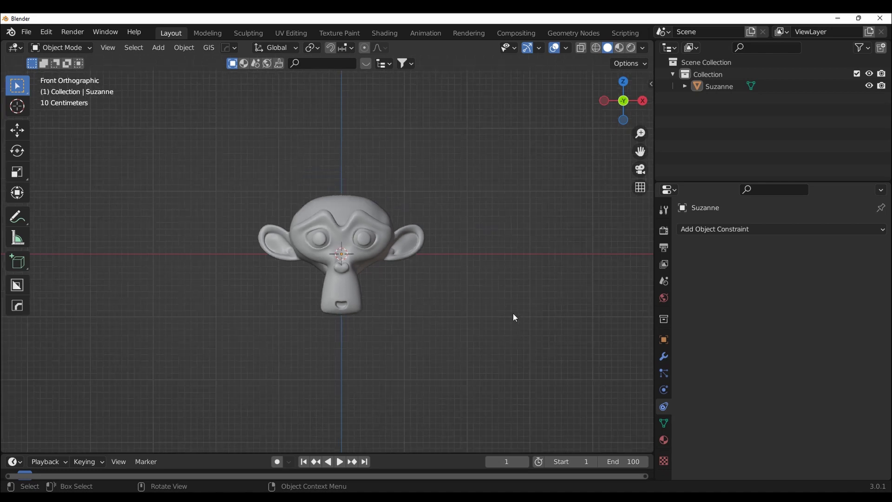
pyautogui.scroll(1, 514, 314)
pyautogui.scroll(3, 513, 314)
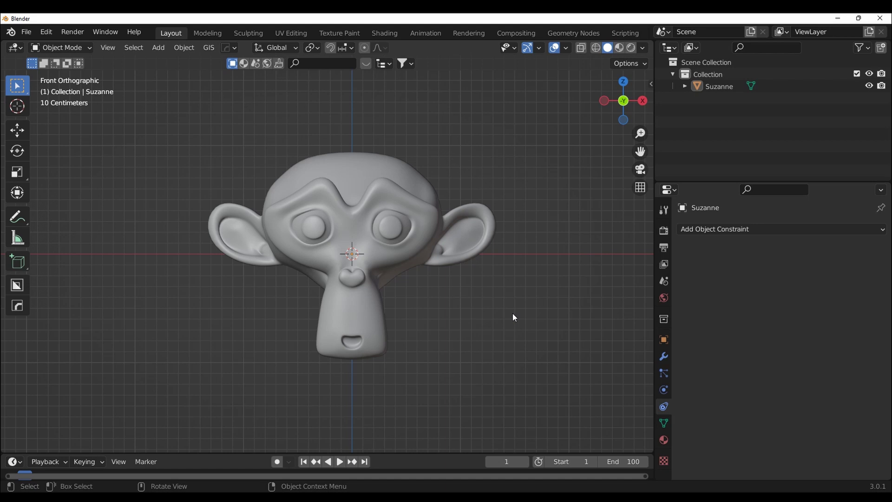
pyautogui.scroll(-3, 513, 317)
pyautogui.scroll(-1, 513, 317)
pyautogui.scroll(4, 513, 317)
pyautogui.scroll(-2, 517, 300)
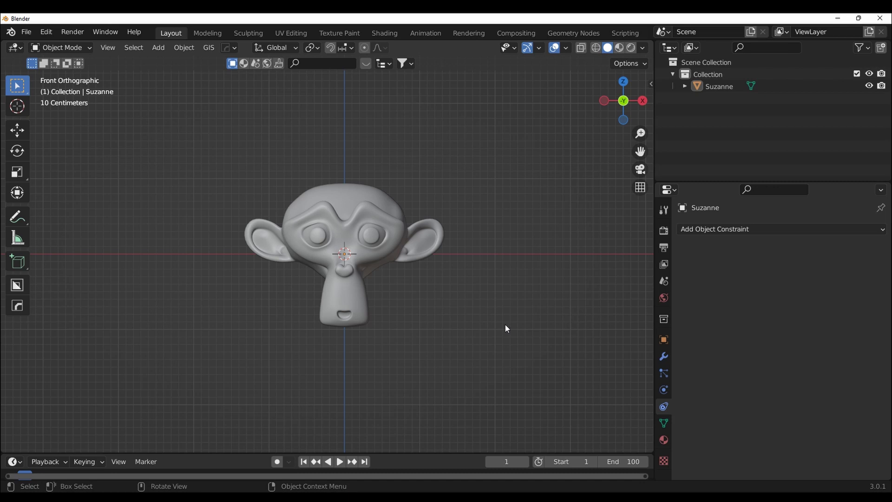
# Switch to Top Orthographic view and centre Suzanne in the viewport
pyautogui.press('KP_7')
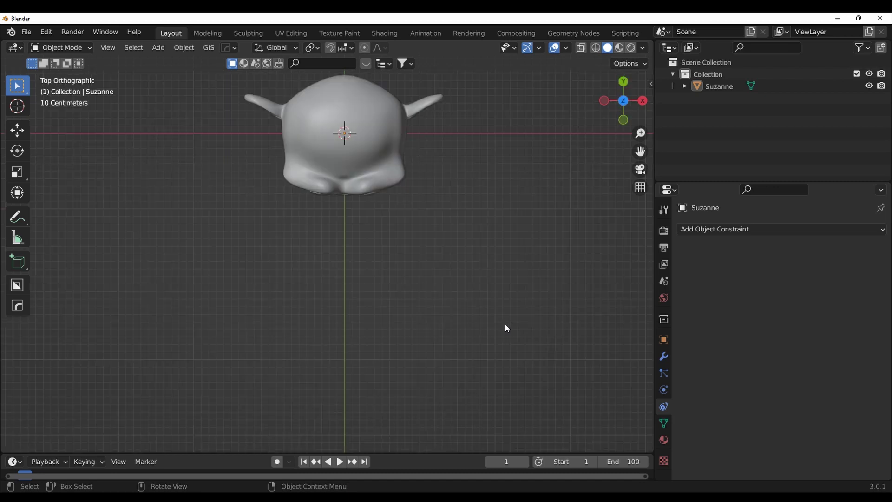
pyautogui.moveTo(640, 152)
pyautogui.mouseDown()
pyautogui.moveTo(653, 220)
pyautogui.moveTo(728, 220)
pyautogui.mouseUp()
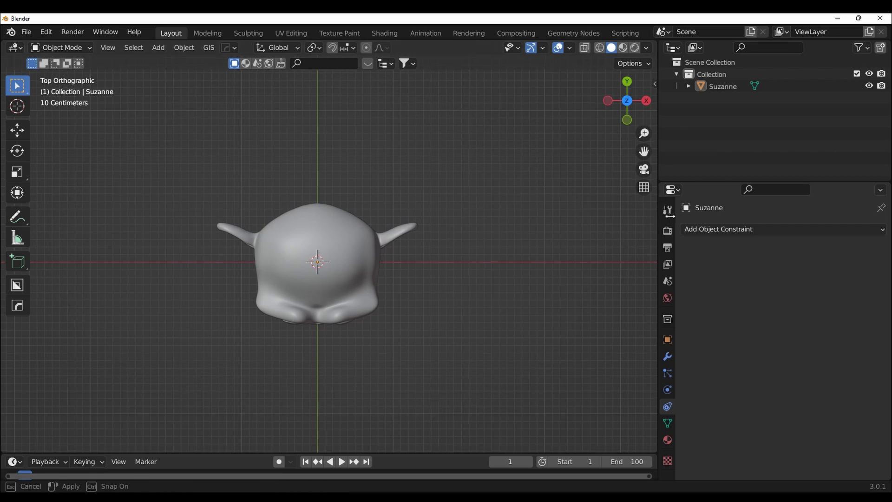
pyautogui.scroll(-3, 491, 253)
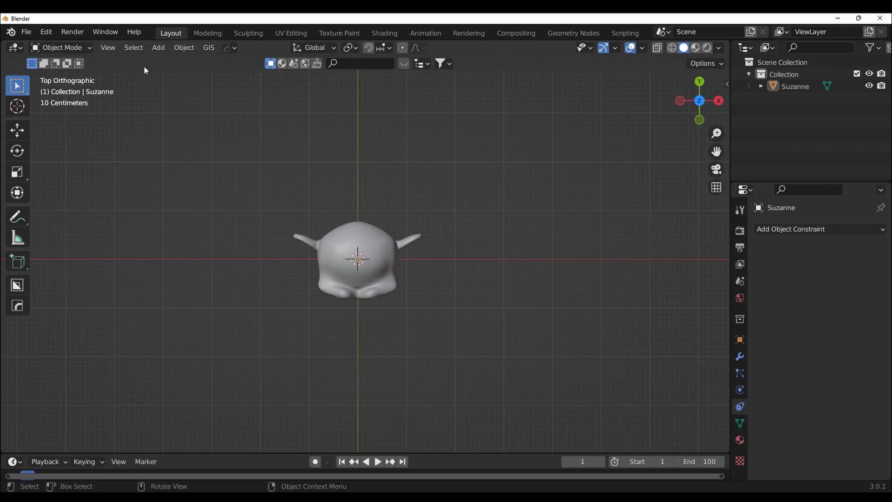
# Add a Bezier circle and scale it into a wide ring around Suzanne
pyautogui.click(161, 51)
pyautogui.moveTo(176, 74)
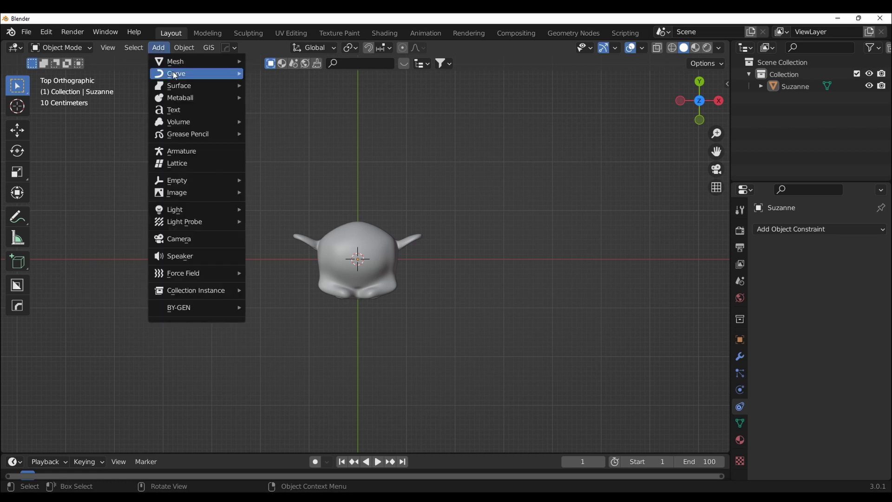
pyautogui.click(266, 89)
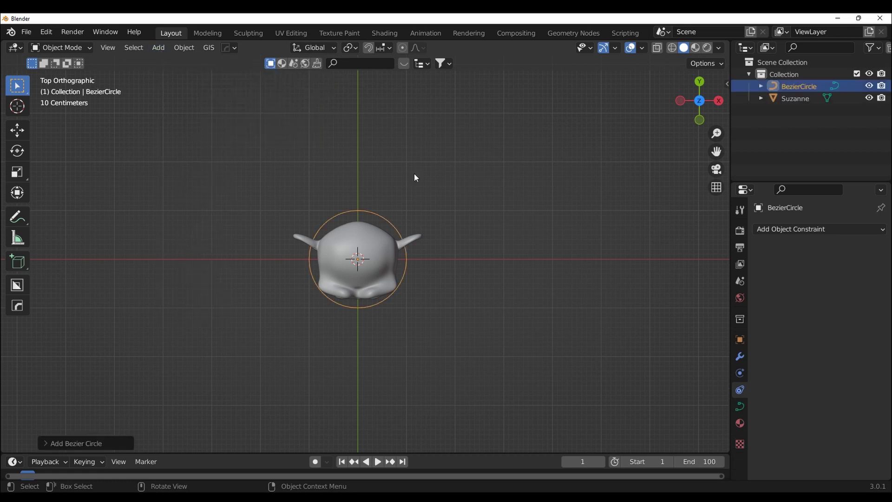
pyautogui.press('s')
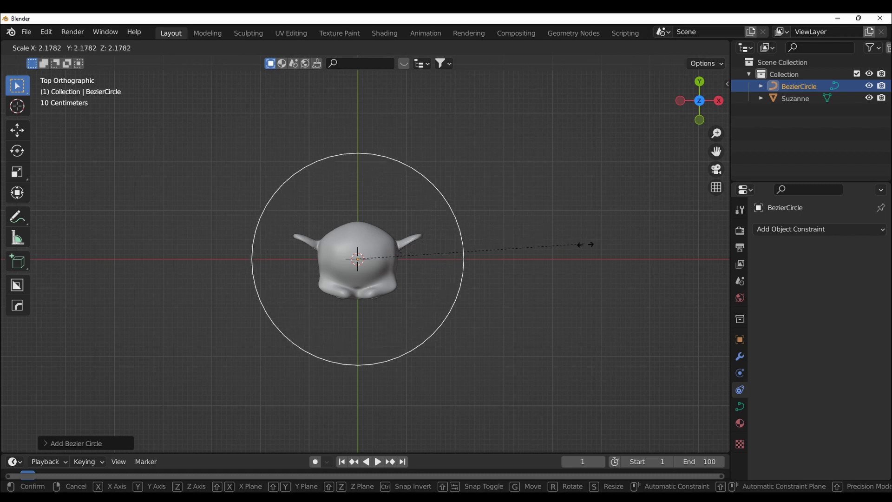
pyautogui.click(23, 339)
pyautogui.scroll(-3, 634, 290)
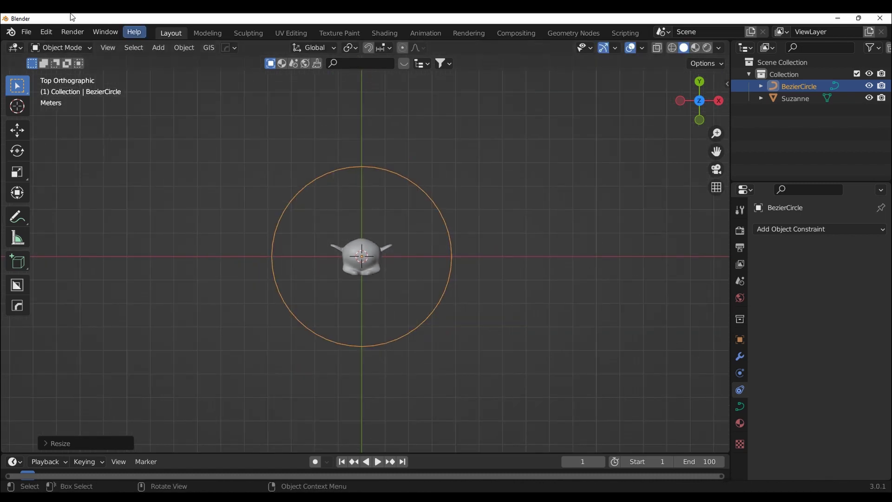
pyautogui.scroll(1, 585, 348)
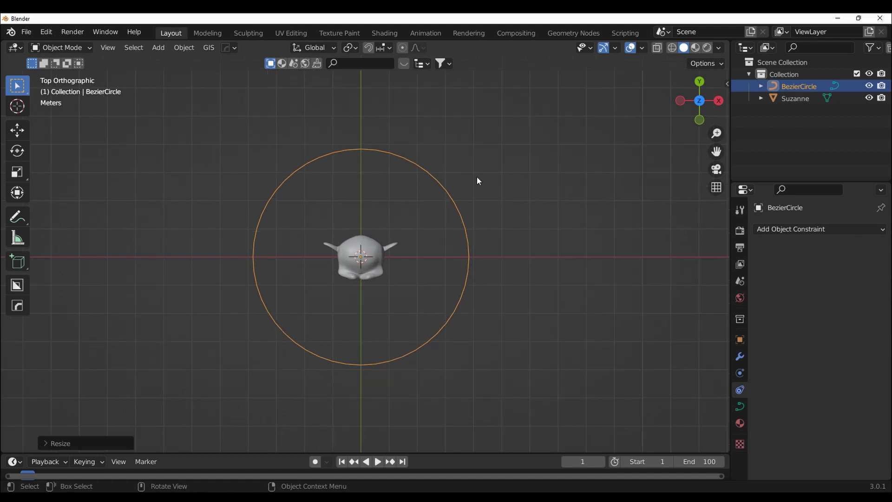
pyautogui.click(159, 48)
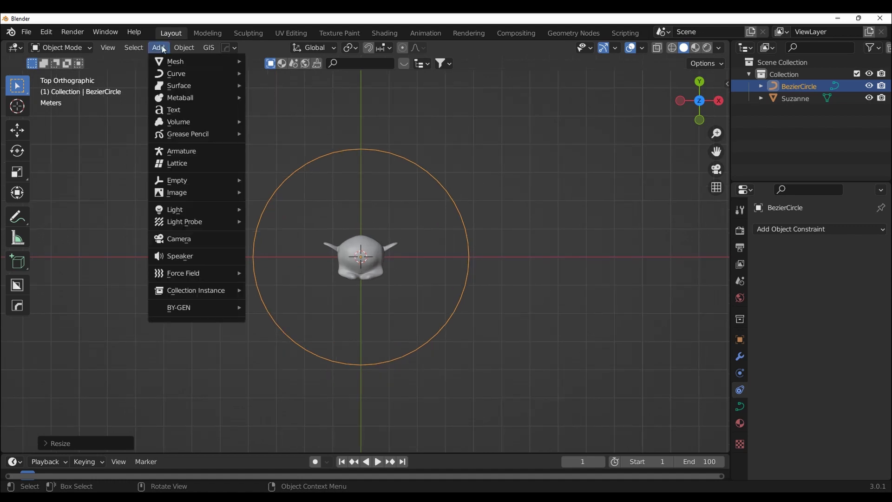
# Add a camera to the scene alongside Suzanne and the Bezier circle
pyautogui.click(185, 239)
pyautogui.scroll(-2, 471, 264)
pyautogui.scroll(-3, 469, 268)
pyautogui.scroll(1, 468, 269)
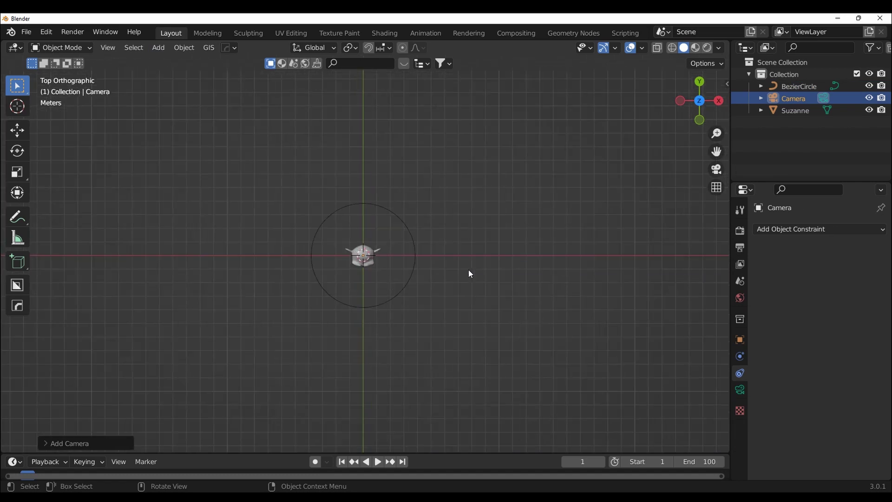
pyautogui.scroll(5, 467, 269)
pyautogui.scroll(-2, 468, 271)
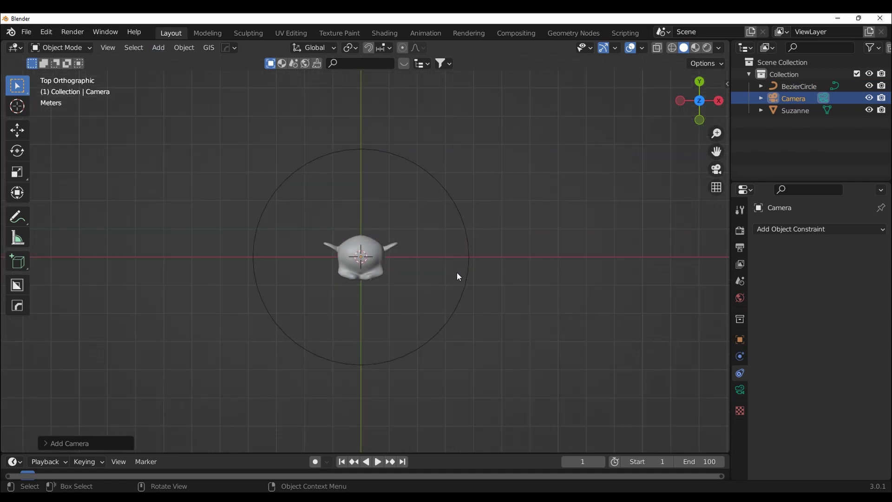
pyautogui.click(420, 349)
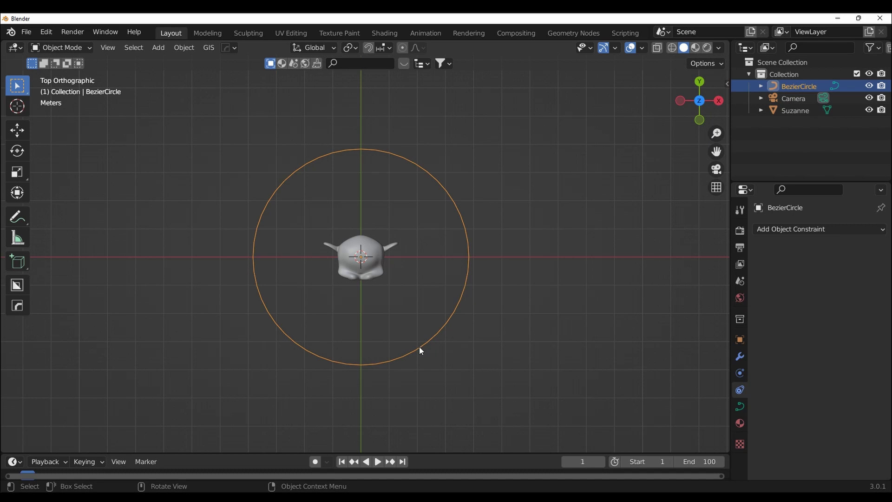
# In Edit Mode, snap the 3D cursor to the circle's bottom control point
pyautogui.press('Tab')
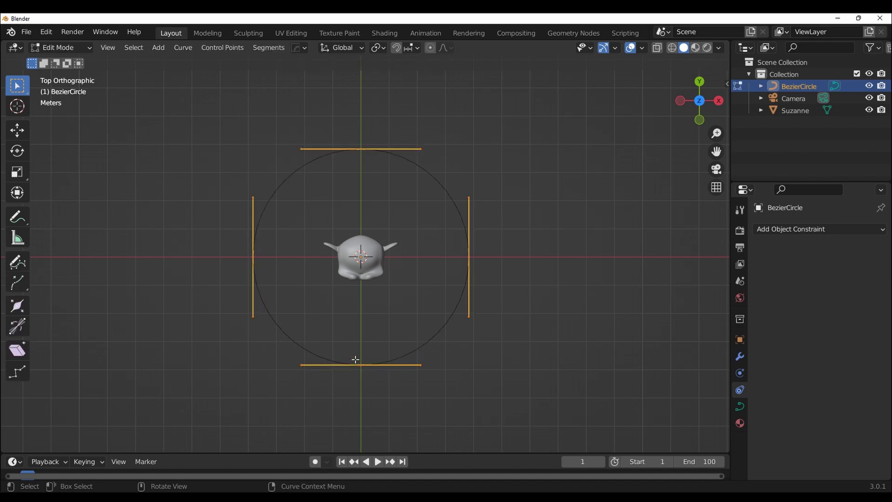
pyautogui.click(360, 366)
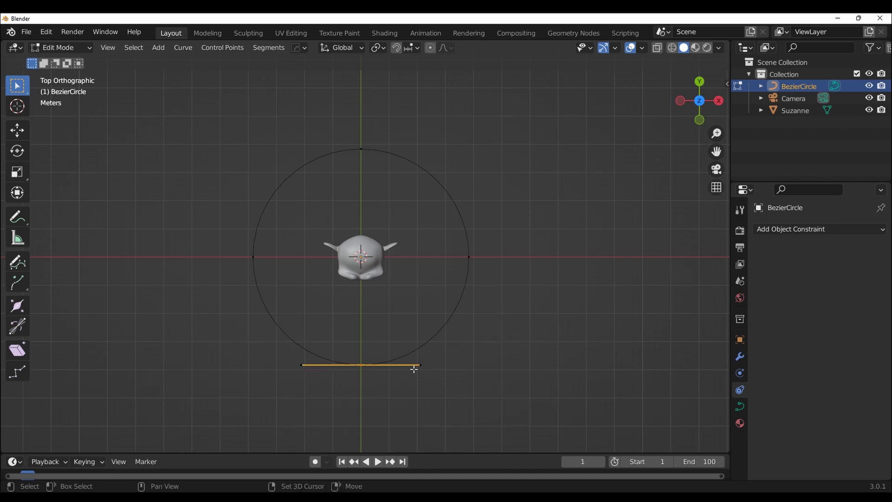
pyautogui.hotkey('shift', 's')
pyautogui.click(400, 426)
pyautogui.hotkey('shift', 's')
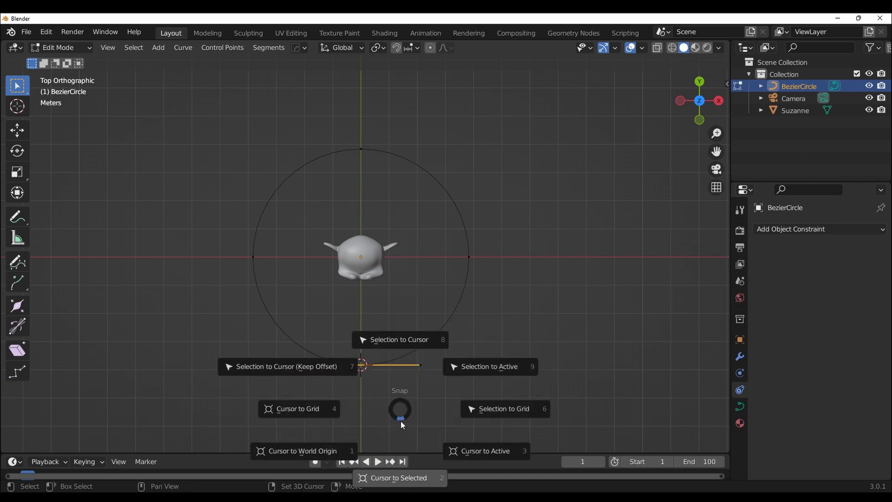
pyautogui.click(410, 461)
pyautogui.scroll(-3, 438, 386)
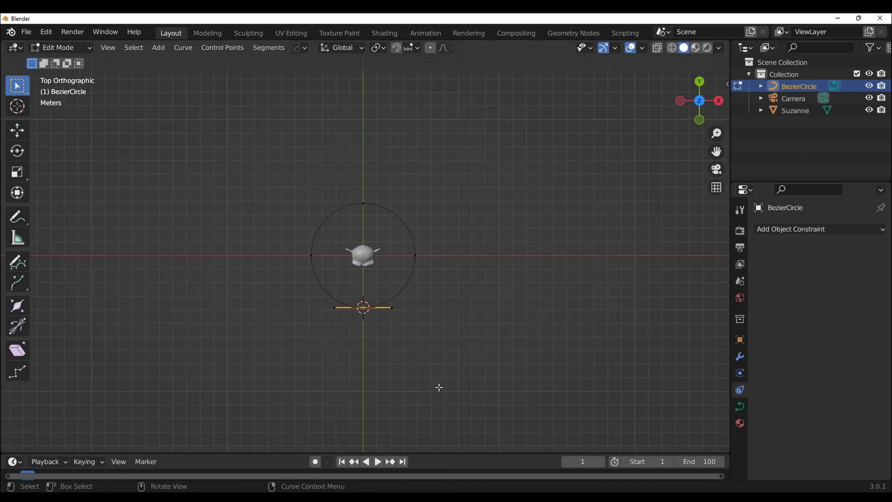
pyautogui.moveTo(438, 386)
pyautogui.mouseDown(button='middle')
pyautogui.moveTo(424, 325)
pyautogui.moveTo(442, 330)
pyautogui.moveTo(454, 299)
pyautogui.moveTo(452, 382)
pyautogui.mouseUp(button='middle')
# Back in Object Mode, snap the selected camera onto the 3D cursor on the circle
pyautogui.press('Tab')
pyautogui.scroll(-3, 493, 346)
pyautogui.scroll(-5, 486, 335)
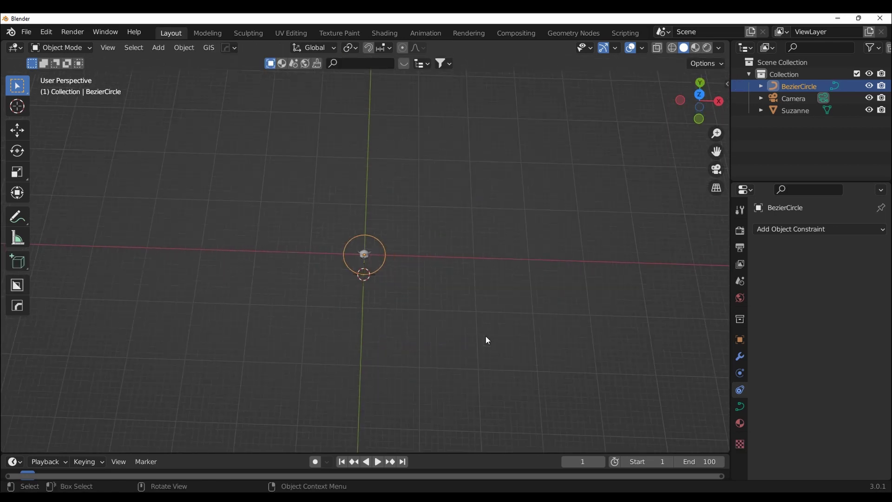
pyautogui.click(792, 98)
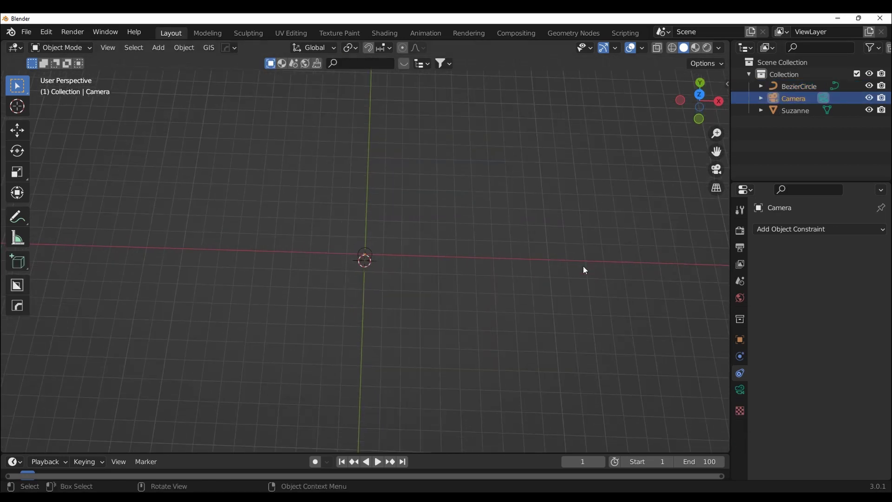
pyautogui.moveTo(583, 266)
pyautogui.mouseDown(button='middle')
pyautogui.moveTo(570, 195)
pyautogui.moveTo(519, 252)
pyautogui.moveTo(392, 314)
pyautogui.moveTo(416, 308)
pyautogui.moveTo(410, 313)
pyautogui.mouseUp(button='middle')
pyautogui.scroll(3, 564, 200)
pyautogui.hotkey('shift', 's')
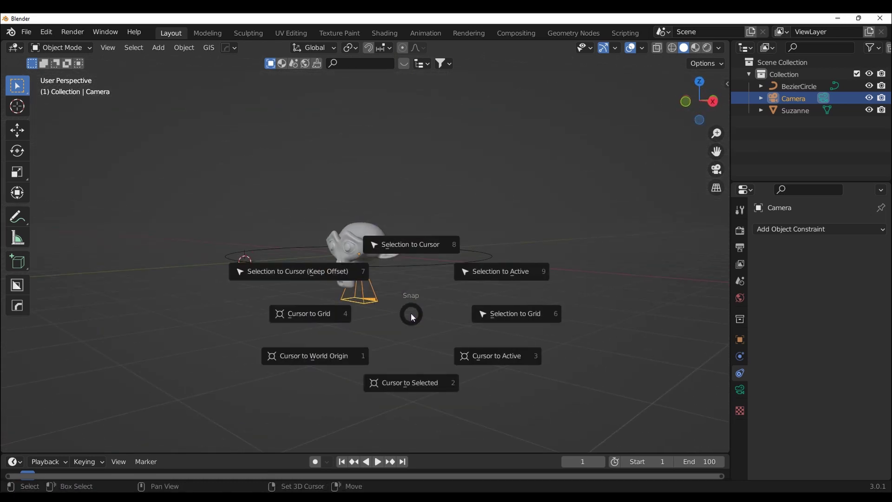
pyautogui.click(423, 249)
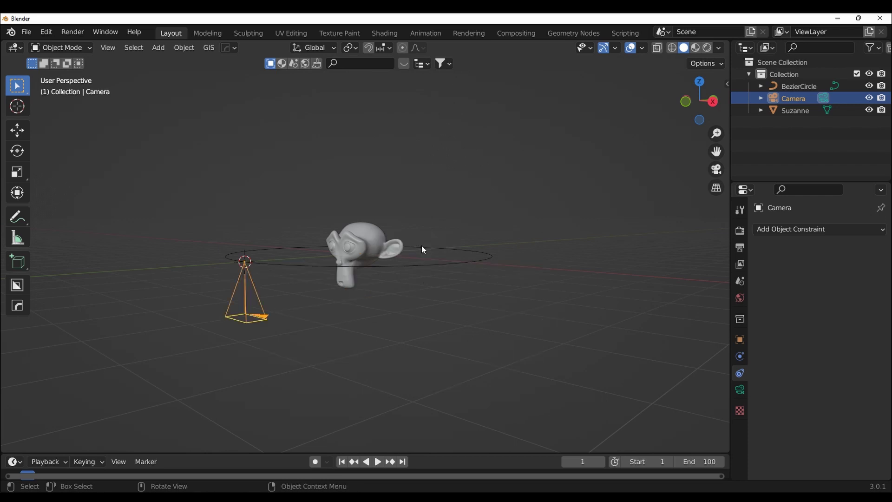
# Check the camera's position on the ring from the front view and by orbiting
pyautogui.moveTo(393, 311)
pyautogui.mouseDown(button='middle')
pyautogui.moveTo(417, 344)
pyautogui.moveTo(355, 340)
pyautogui.mouseUp(button='middle')
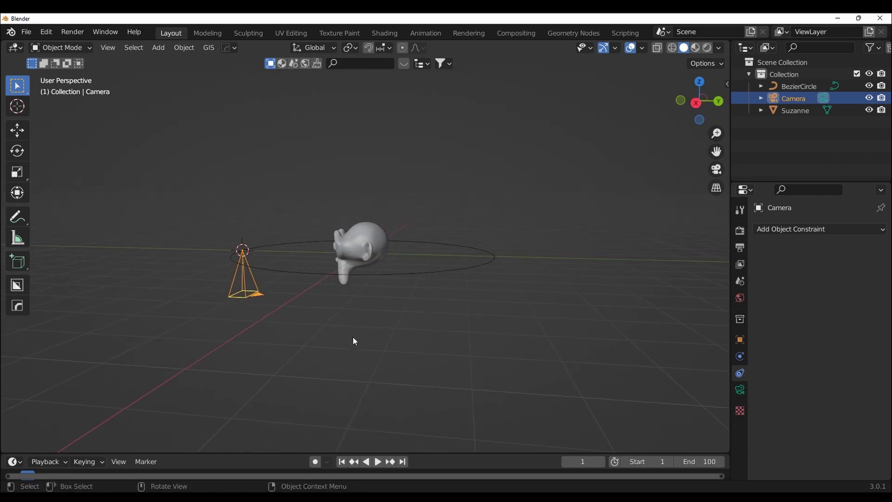
pyautogui.press('KP_1')
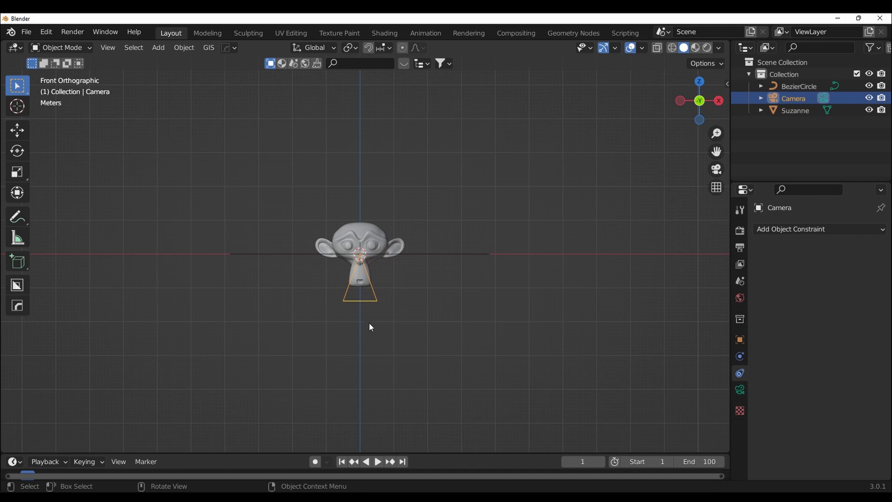
pyautogui.scroll(-3, 457, 314)
pyautogui.moveTo(456, 314); pyautogui.dragTo(341, 340, button='middle')
pyautogui.moveTo(269, 333); pyautogui.dragTo(396, 329, button='middle')
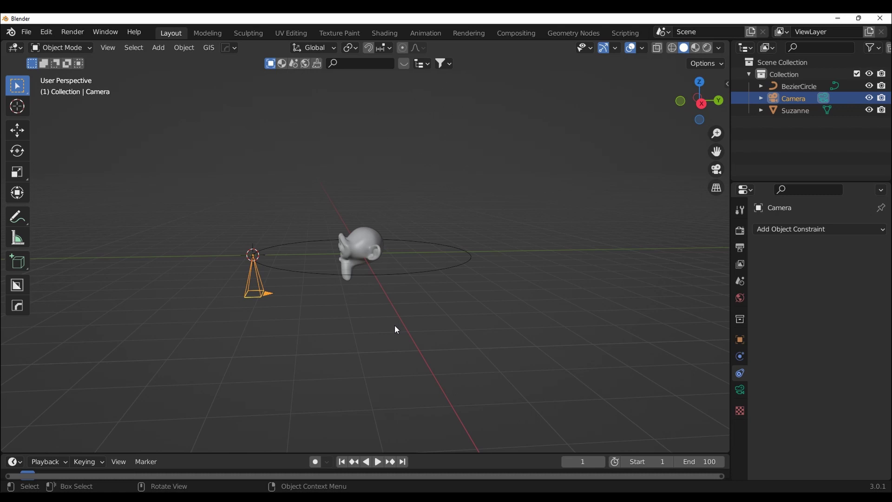
# Preview the camera view, then widen the outliner and properties panels
pyautogui.press('KP_0')
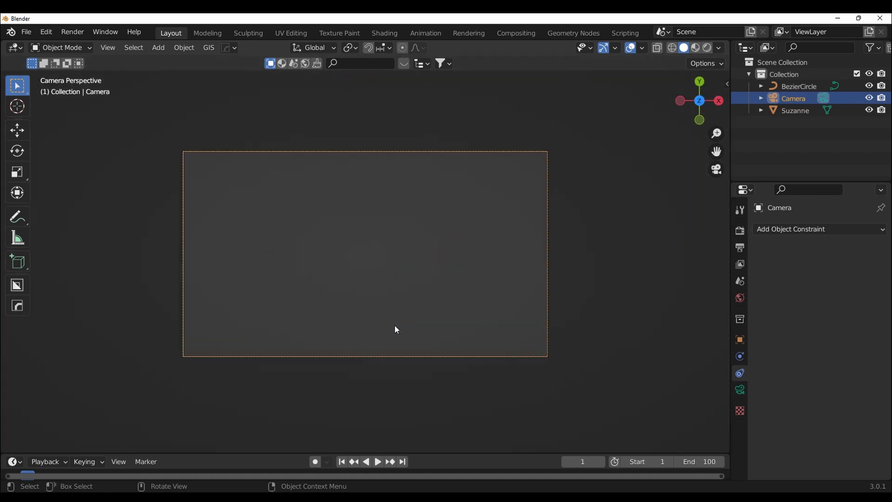
pyautogui.press('KP_0')
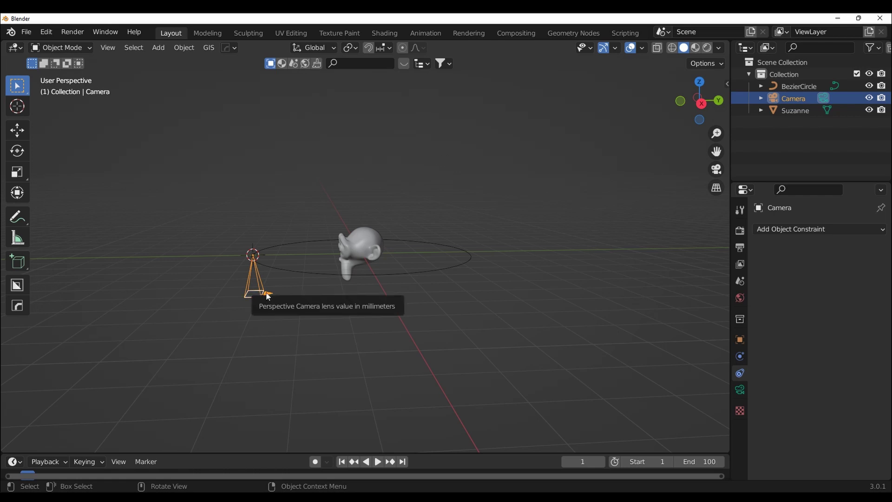
pyautogui.rightClick(730, 309)
pyautogui.click(675, 313)
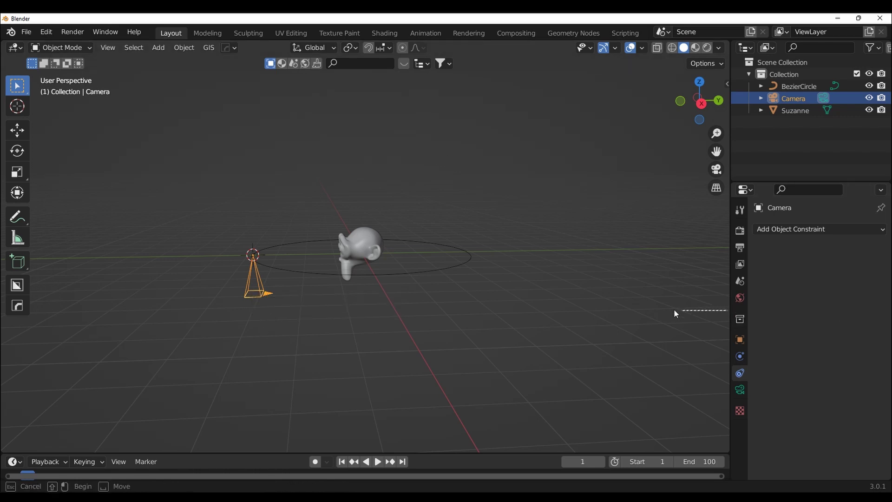
pyautogui.moveTo(729, 309); pyautogui.dragTo(608, 308)
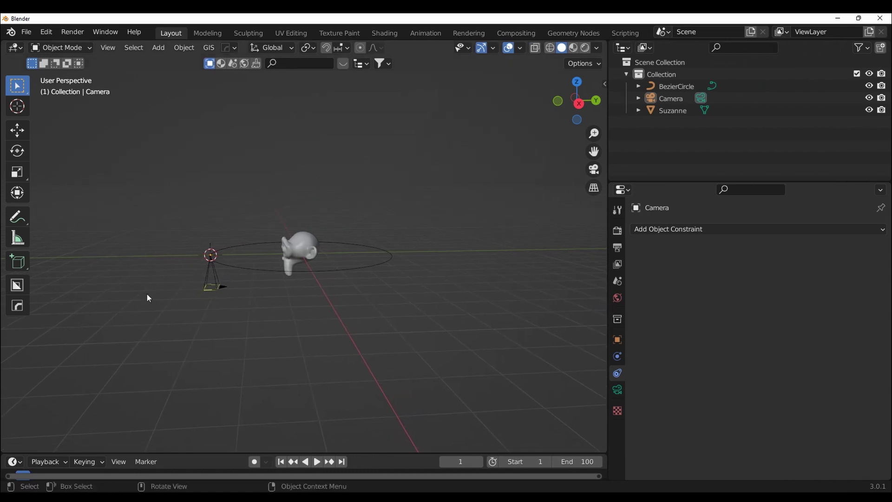
# Add a Track To constraint to the camera with Suzanne as target
pyautogui.click(210, 281)
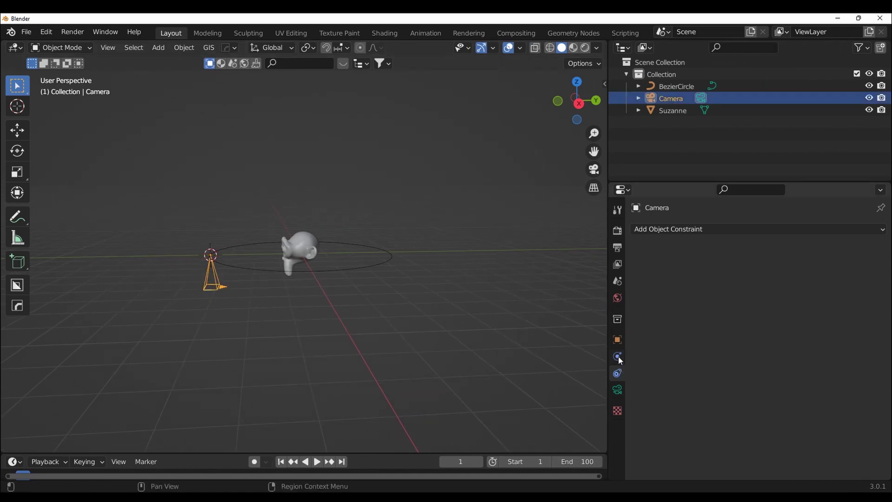
pyautogui.click(700, 229)
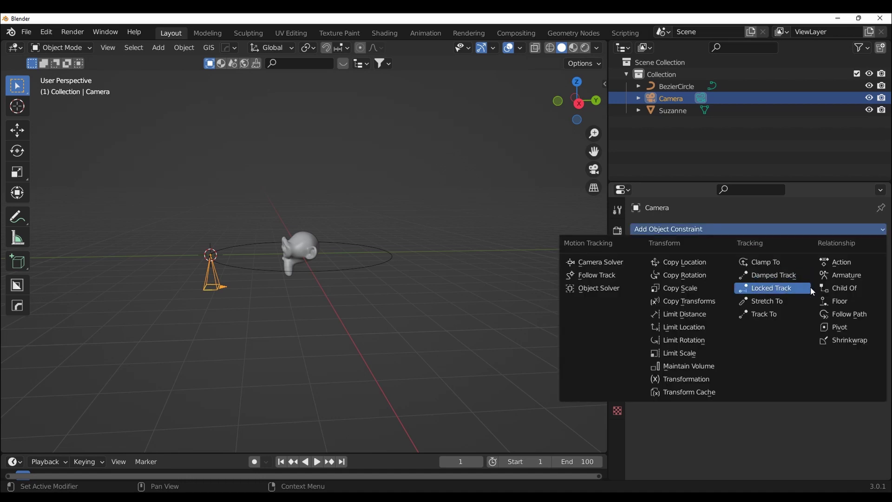
pyautogui.click(776, 319)
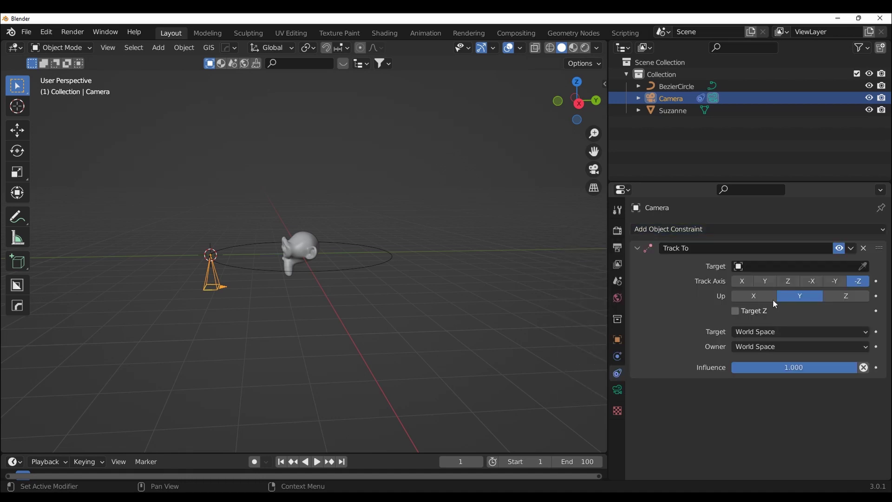
pyautogui.click(780, 267)
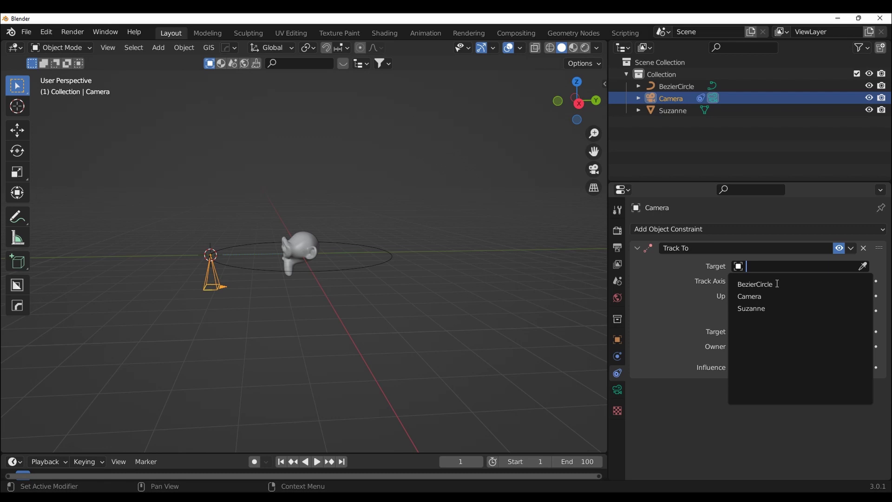
pyautogui.click(763, 308)
# Check the camera's framing of Suzanne through the camera view
pyautogui.scroll(3, 225, 255)
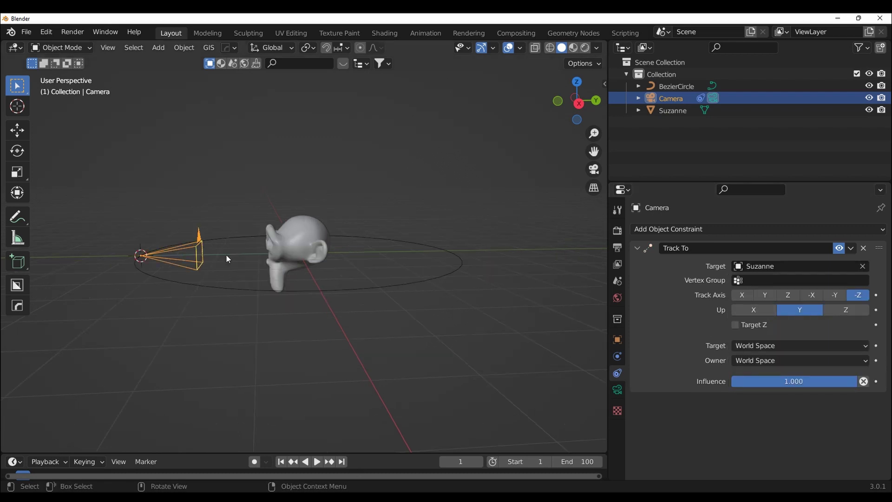
pyautogui.press('KP_0')
pyautogui.scroll(-2, 227, 255)
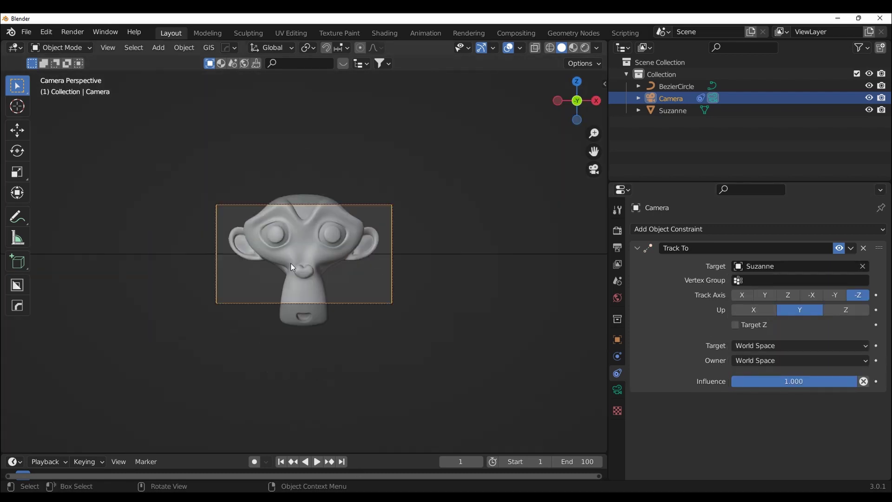
pyautogui.scroll(-1, 307, 272)
pyautogui.scroll(3, 333, 285)
pyautogui.scroll(-2, 333, 285)
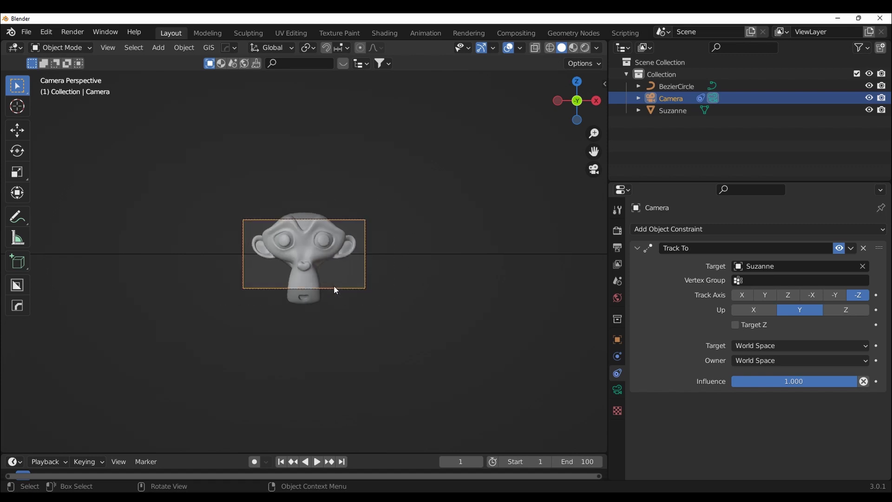
pyautogui.scroll(2, 335, 287)
pyautogui.scroll(1, 345, 300)
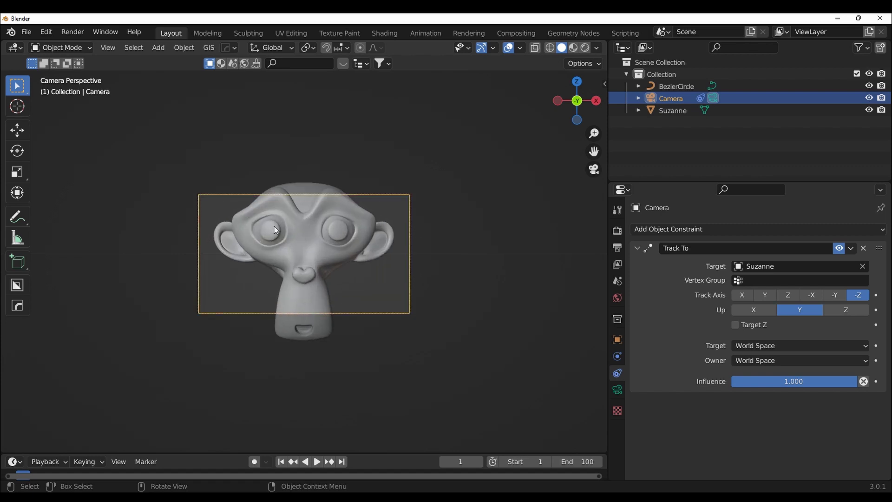
pyautogui.press('KP_0')
pyautogui.moveTo(366, 282)
pyautogui.mouseDown(button='middle')
pyautogui.moveTo(275, 343)
pyautogui.moveTo(415, 406)
pyautogui.moveTo(411, 419)
pyautogui.mouseUp(button='middle')
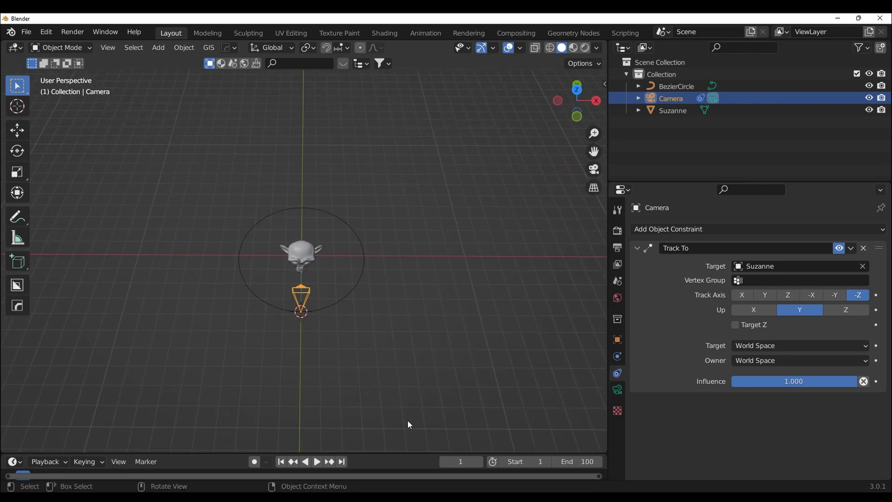
# From top view, scale the Bezier circle and camera up together by about 1.67
pyautogui.press('KP_7')
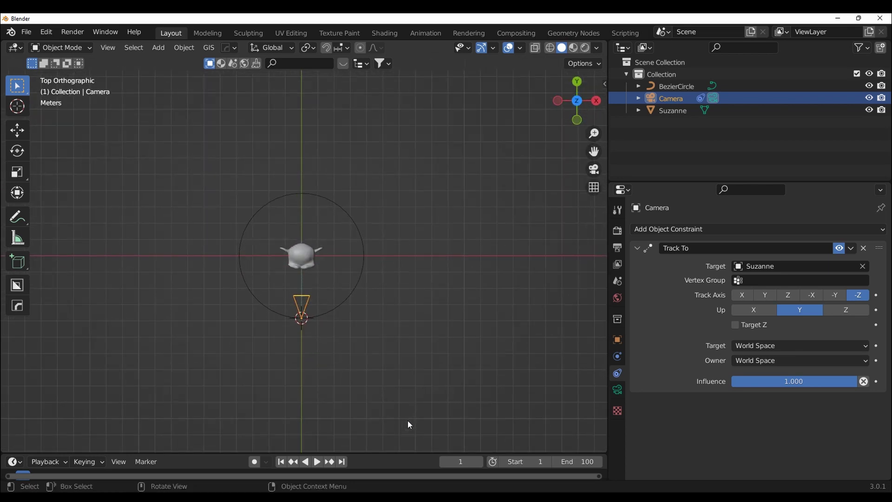
pyautogui.scroll(4, 394, 399)
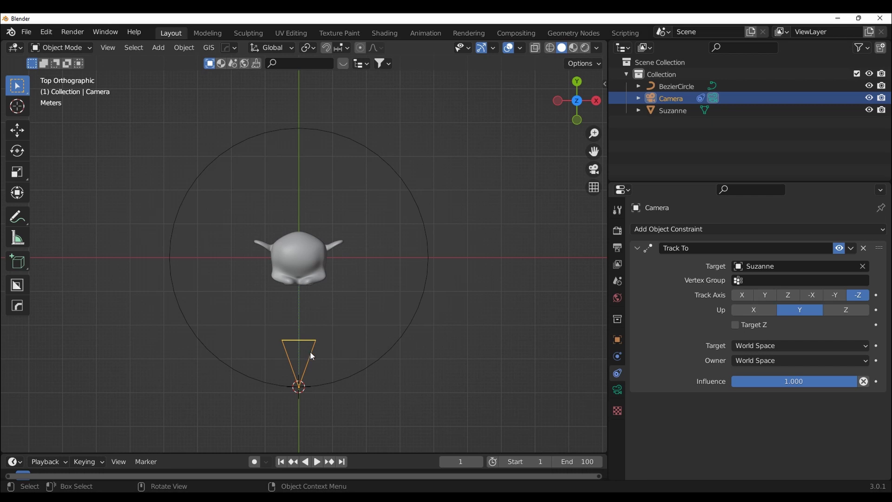
pyautogui.keyDown('shift'); pyautogui.click(373, 362); pyautogui.keyUp('shift')
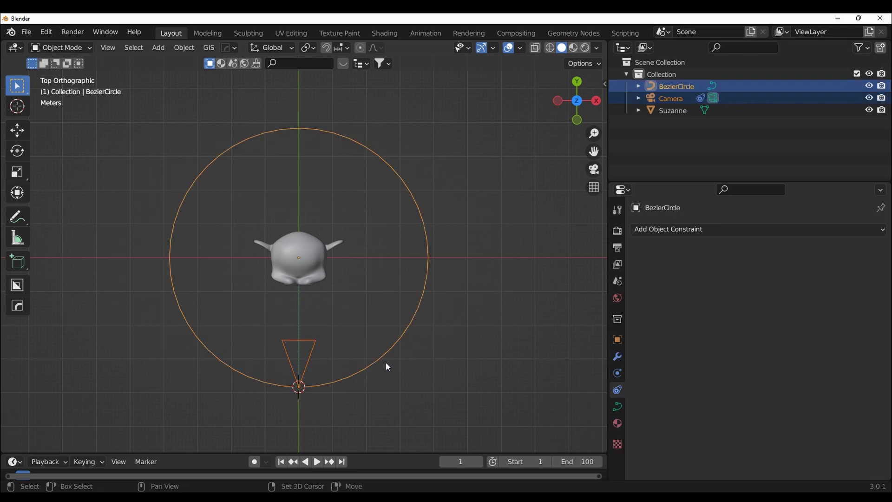
pyautogui.scroll(-3, 415, 381)
pyautogui.scroll(-3, 418, 378)
pyautogui.press('s')
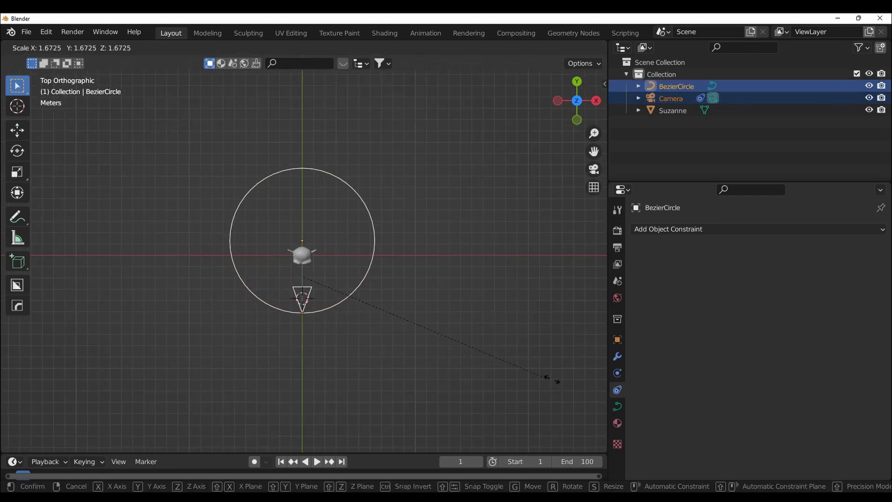
pyautogui.click(81, 424)
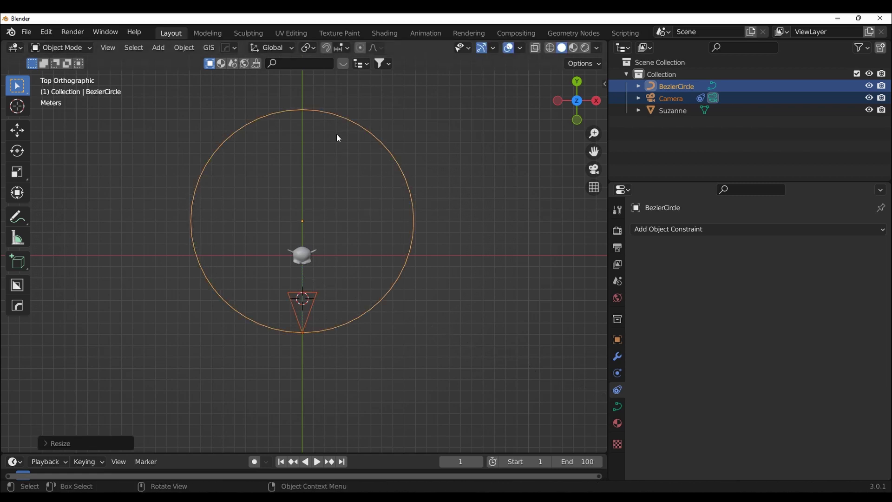
# Move the circle and camera so the ring centres on Suzanne, and check the camera view
pyautogui.press('g')
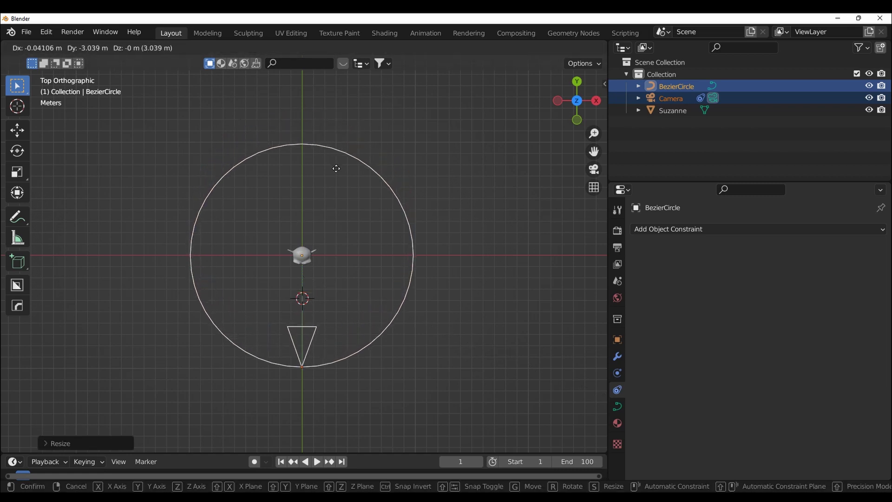
pyautogui.click(335, 169)
pyautogui.press('KP_0')
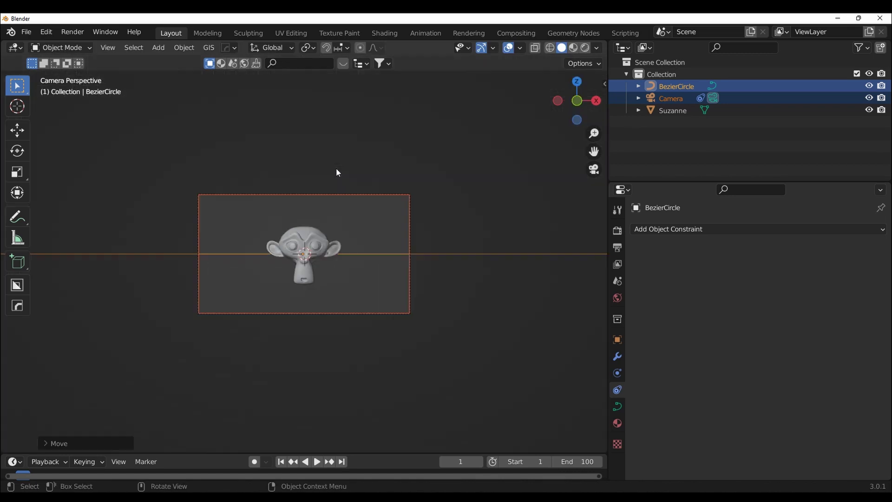
pyautogui.scroll(-3, 349, 297)
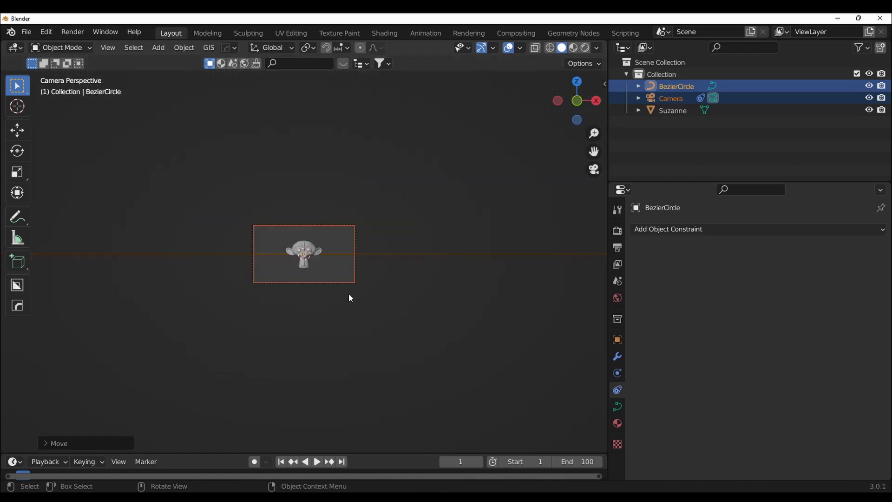
pyautogui.scroll(4, 349, 297)
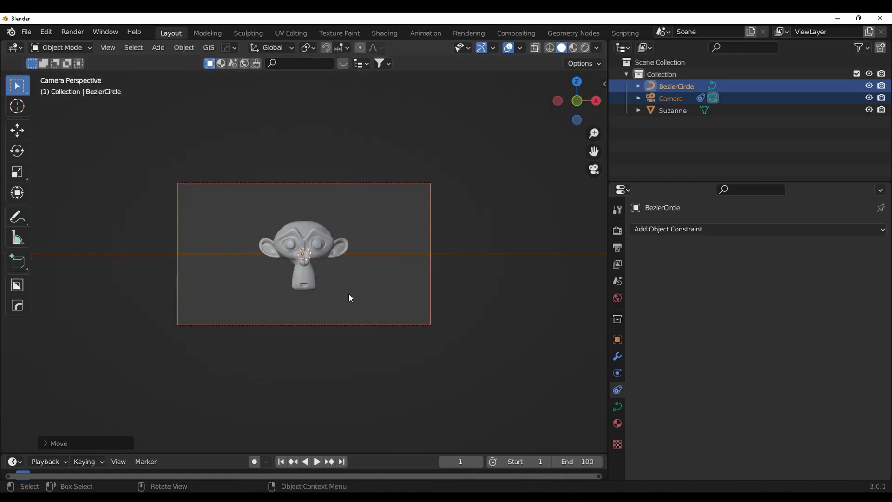
pyautogui.scroll(3, 349, 298)
pyautogui.scroll(-3, 349, 298)
pyautogui.press('KP_0')
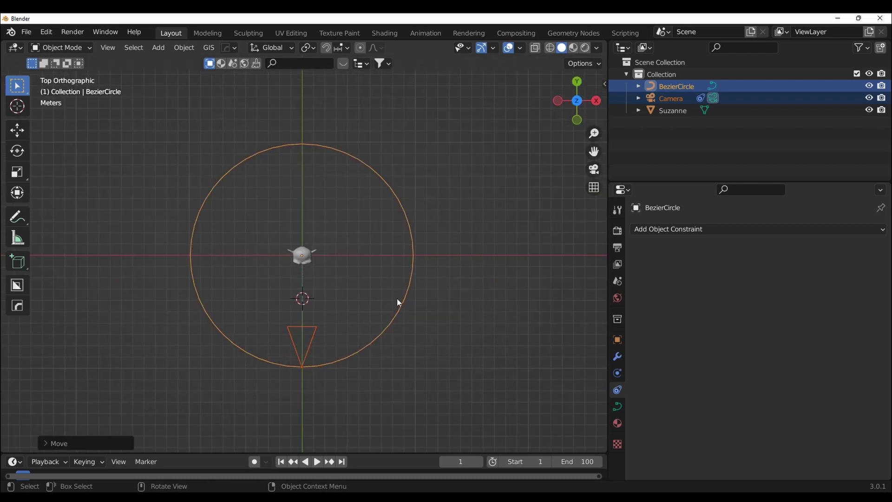
# Widen the 3D viewport and enlarge the timeline to show its 1–100 frame ruler
pyautogui.scroll(-3, 432, 320)
pyautogui.moveTo(433, 321)
pyautogui.mouseDown(button='middle')
pyautogui.moveTo(374, 232)
pyautogui.moveTo(415, 320)
pyautogui.mouseUp(button='middle')
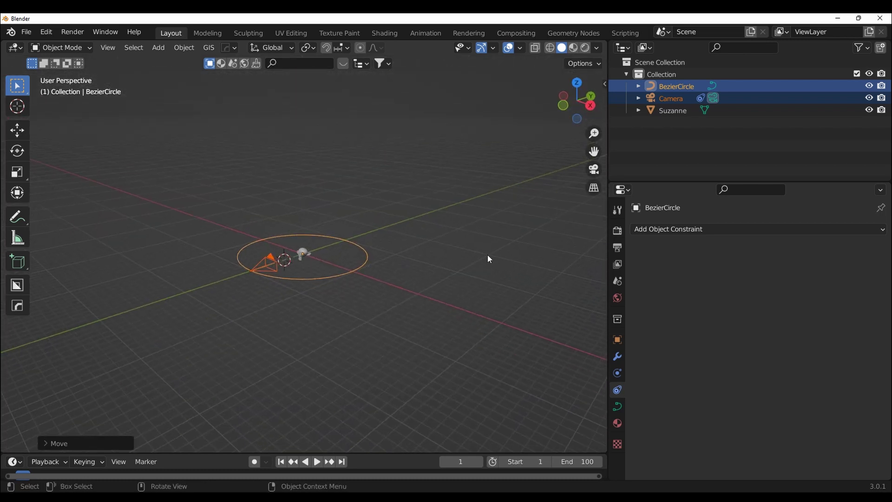
pyautogui.moveTo(609, 246); pyautogui.dragTo(652, 250)
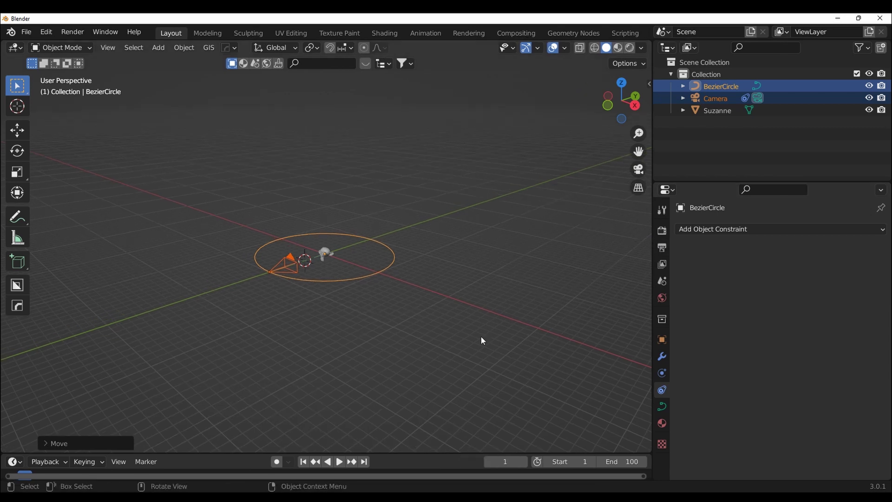
pyautogui.moveTo(431, 452); pyautogui.dragTo(432, 338)
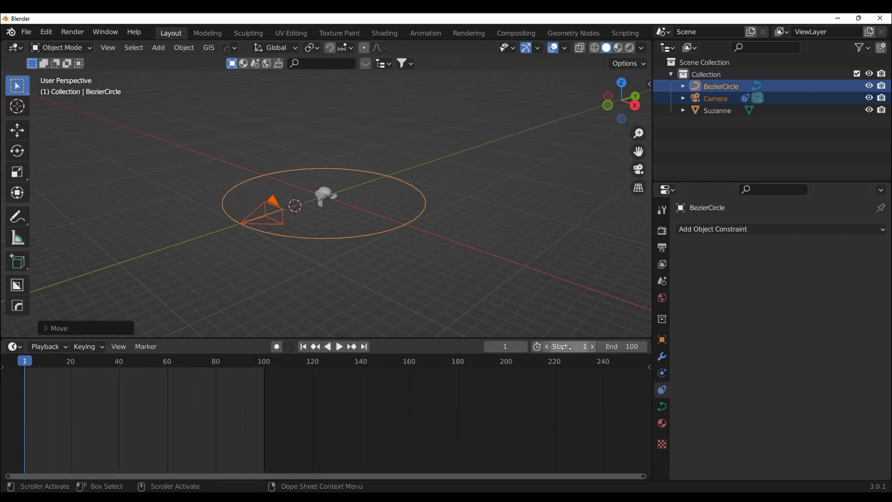
pyautogui.scroll(3, 417, 278)
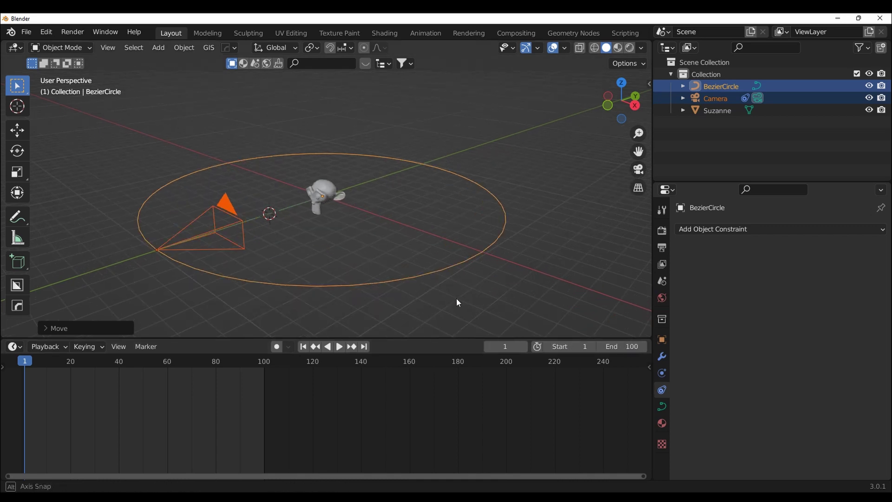
pyautogui.moveTo(417, 284); pyautogui.dragTo(441, 281, button='middle')
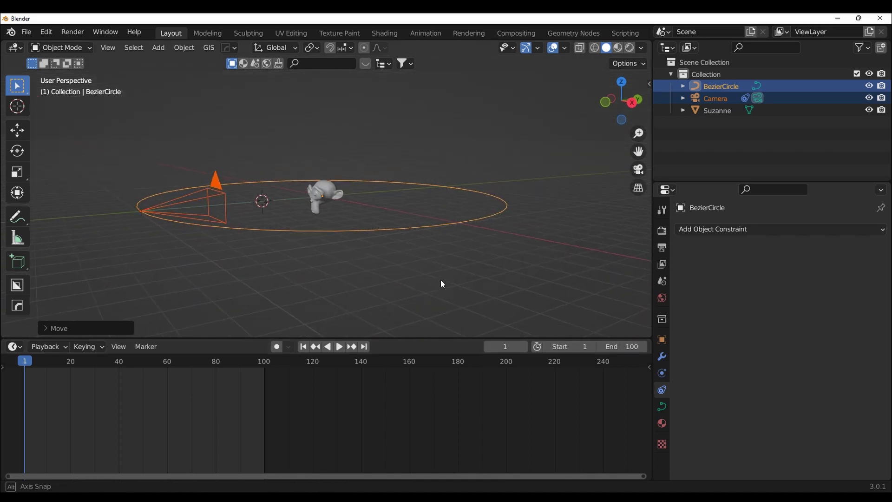
# Select the camera, then the Bezier circle as the active object
pyautogui.click(170, 241)
pyautogui.click(203, 203)
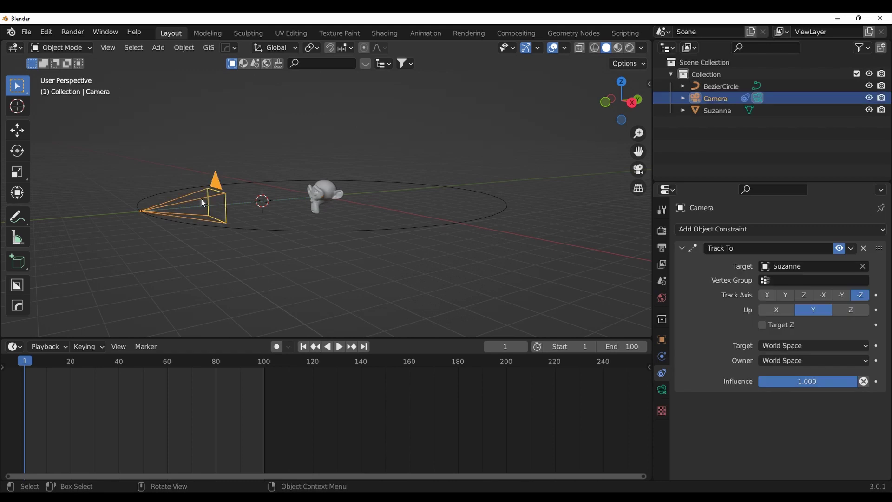
pyautogui.keyDown('shift'); pyautogui.click(300, 230); pyautogui.keyUp('shift')
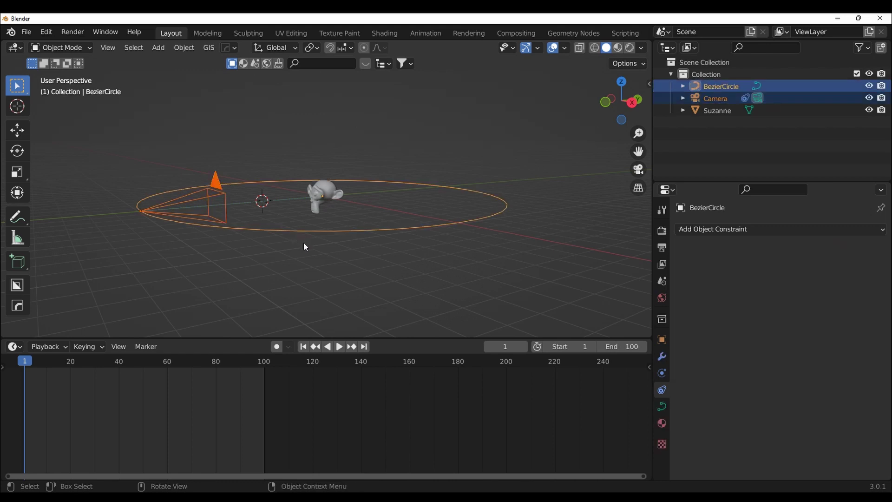
# Parent the camera to the Bezier circle with Follow Path and play the orbit animation
pyautogui.hotkey('ctrl', 'p')
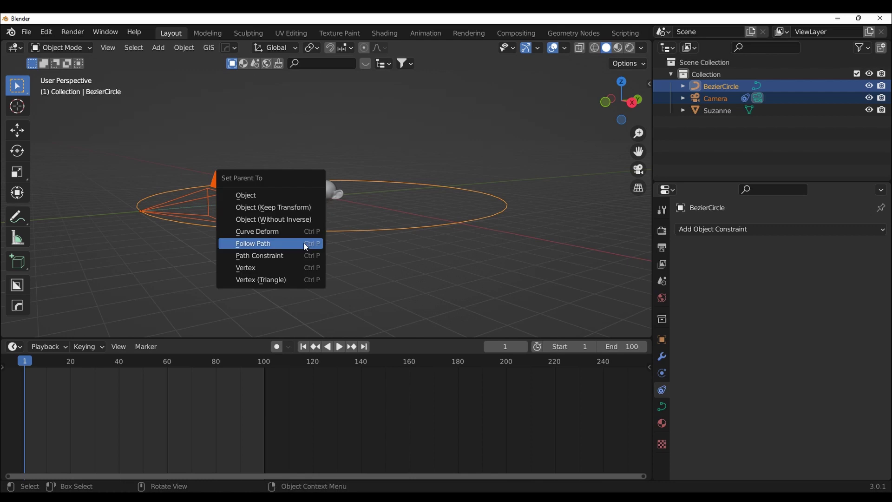
pyautogui.click(306, 245)
pyautogui.press('space')
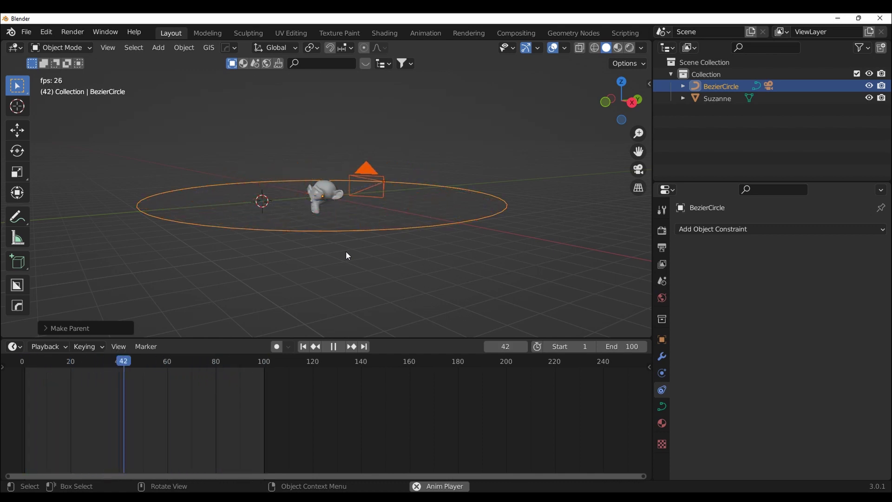
# Replay the orbit through the camera view, then stop and rewind to frame 1
pyautogui.press('space')
pyautogui.press('KP_0')
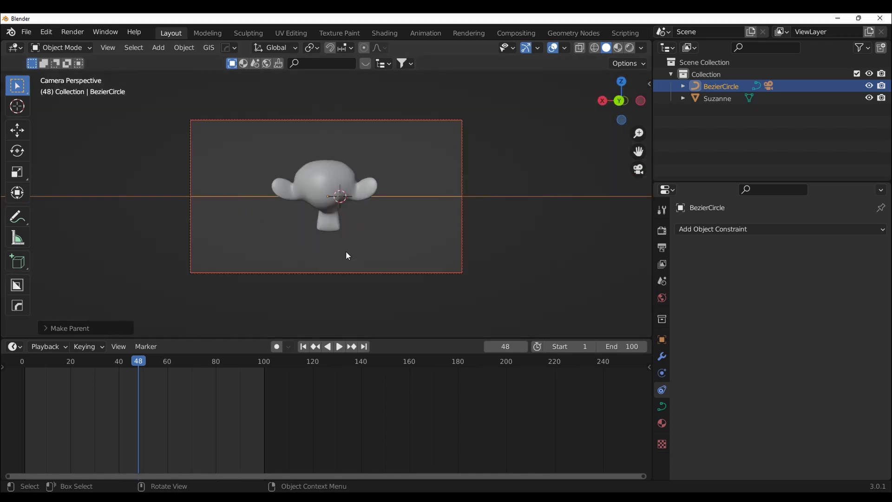
pyautogui.press('space')
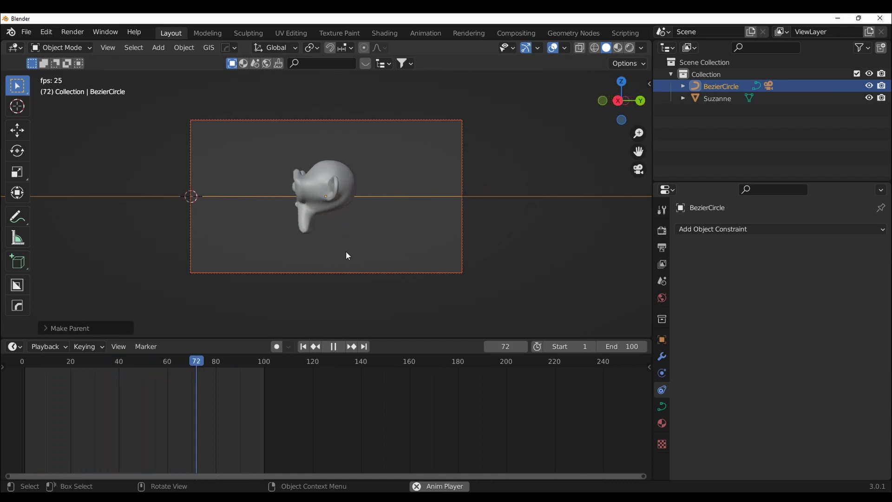
pyautogui.press('Escape')
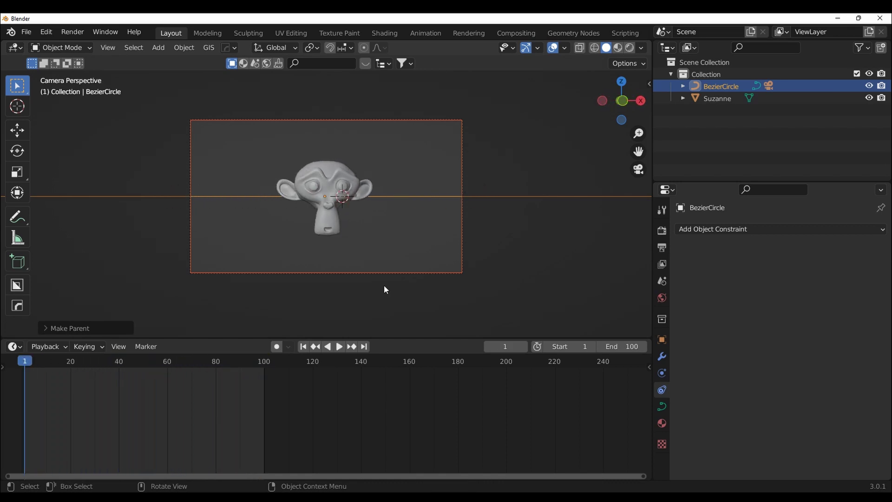
pyautogui.scroll(-4, 388, 281)
pyautogui.scroll(-1, 393, 273)
# Orbit above the scene to inspect the Bezier circle path, toggling the camera view
pyautogui.press('KP_0')
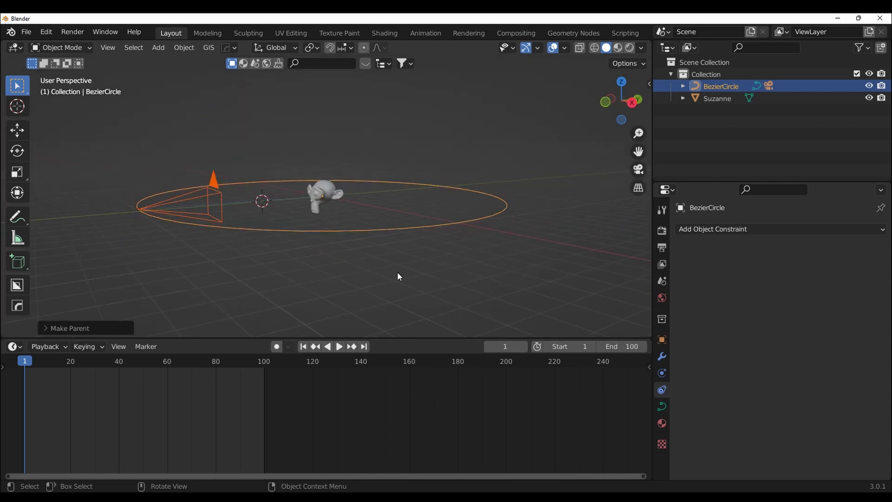
pyautogui.moveTo(543, 262)
pyautogui.mouseDown(button='middle')
pyautogui.moveTo(476, 276)
pyautogui.moveTo(453, 296)
pyautogui.mouseUp(button='middle')
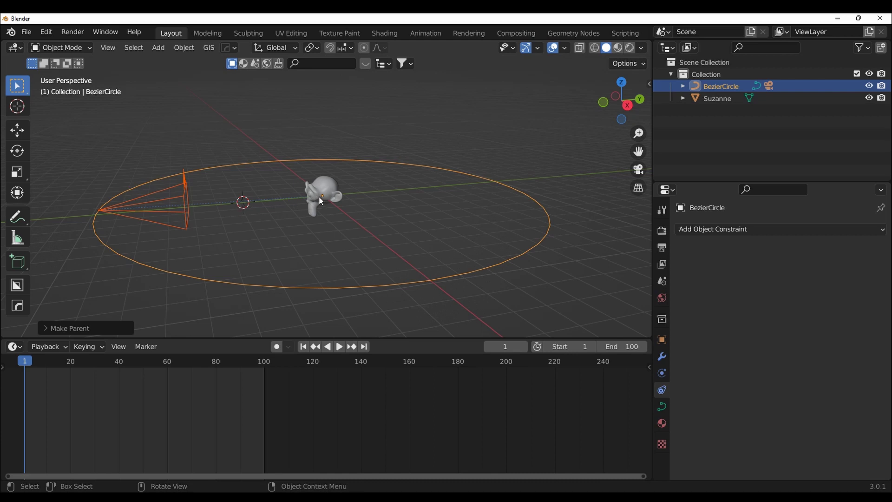
pyautogui.press('KP_0')
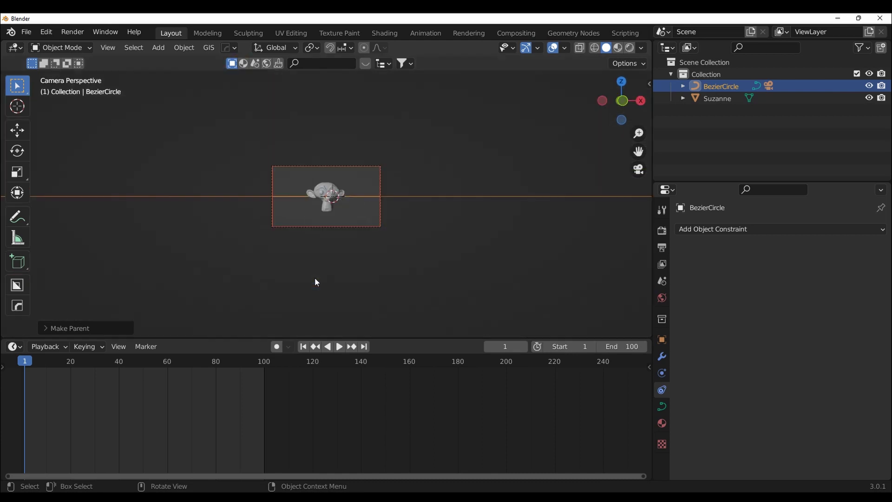
pyautogui.press('KP_0')
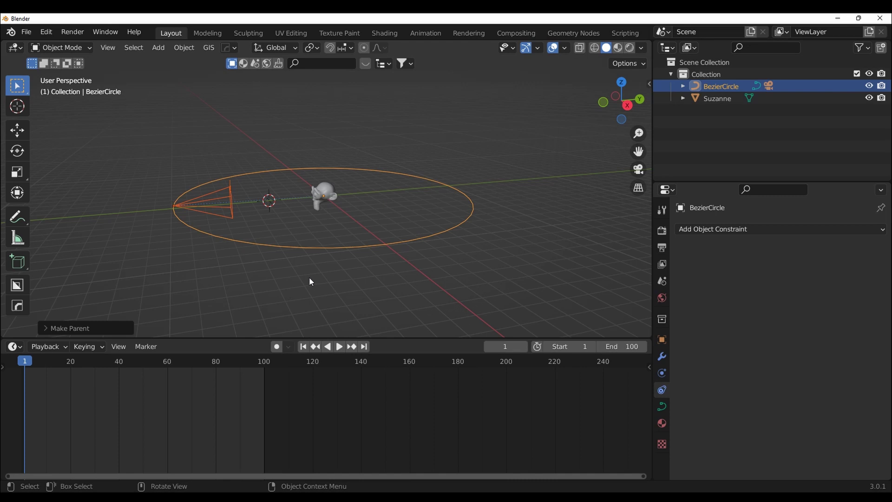
# Play the orbit around Suzanne through the camera and stop at frame 95
pyautogui.press('KP_0')
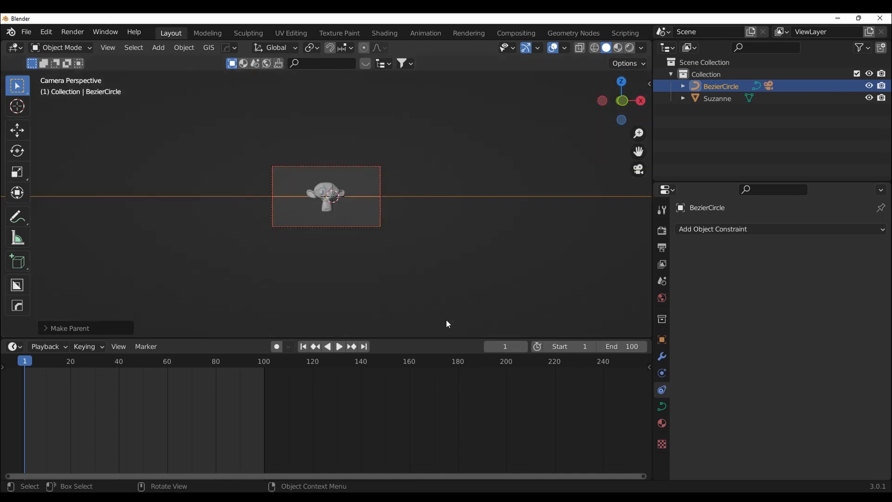
pyautogui.press('space')
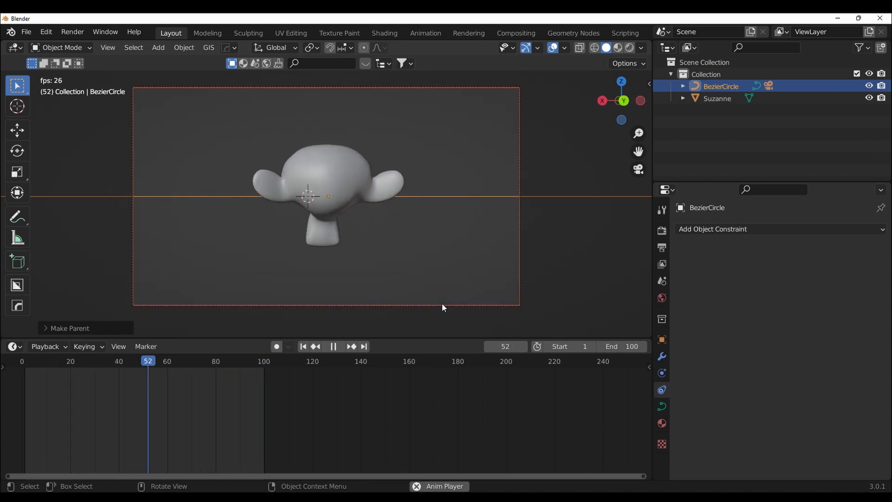
pyautogui.press('space')
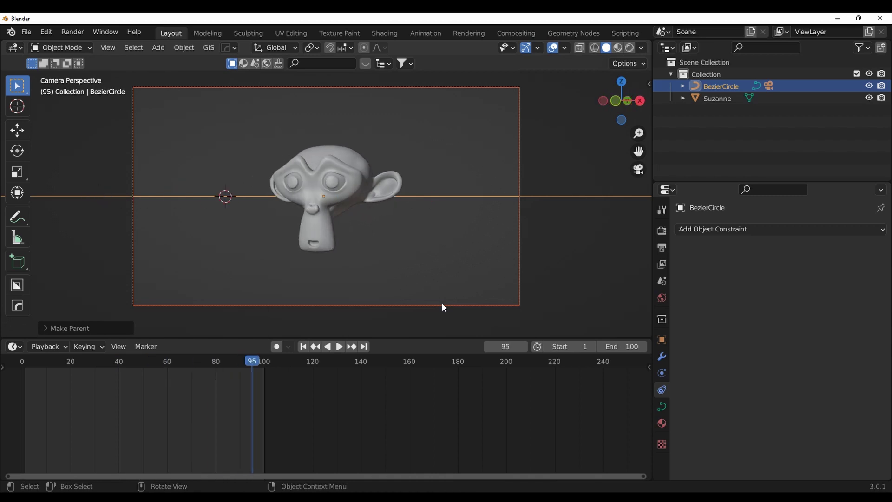